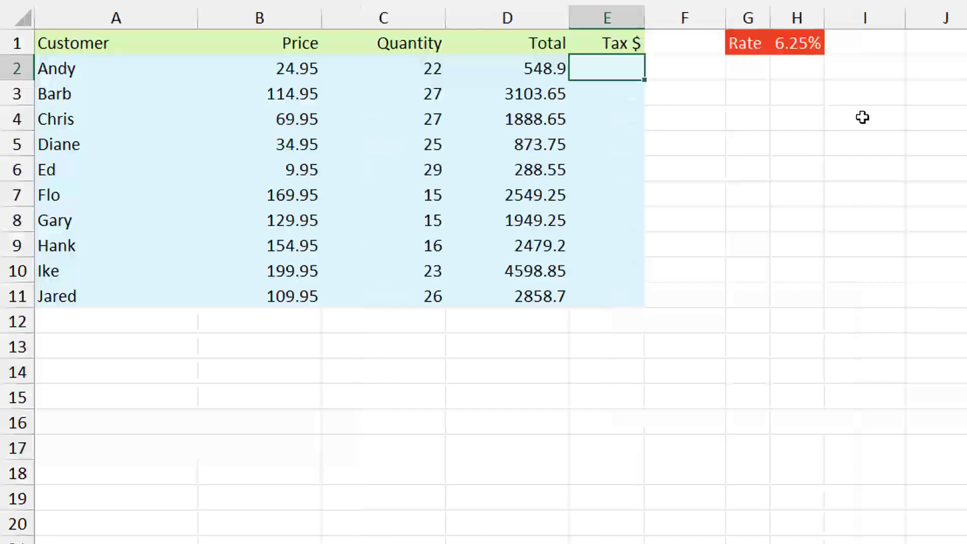
# Enter the tax formula =D2*H1 in E2 and fill it down through E11
pyautogui.write('=')
pyautogui.press('Left')
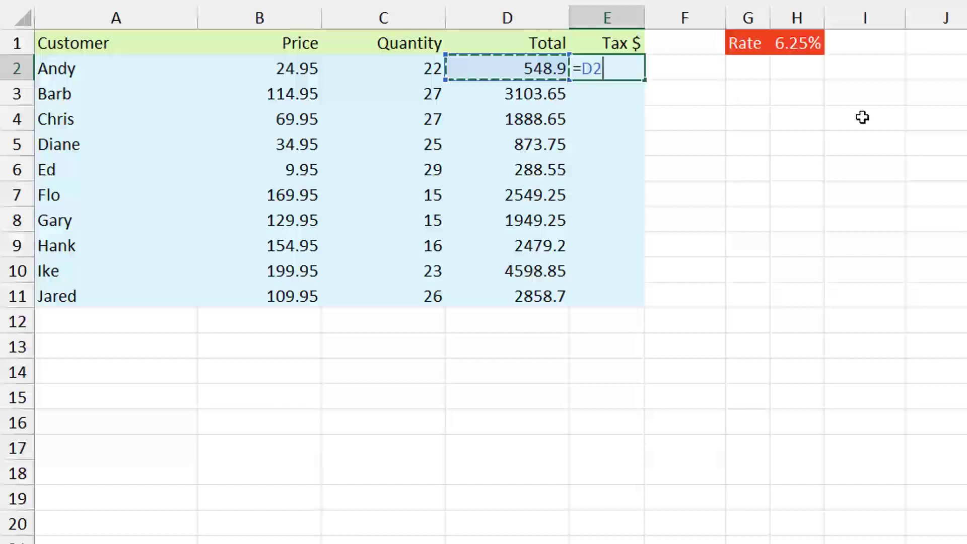
pyautogui.write('*')
pyautogui.press('Up')
pyautogui.press('Right')
pyautogui.press('Right')
pyautogui.press('Right')
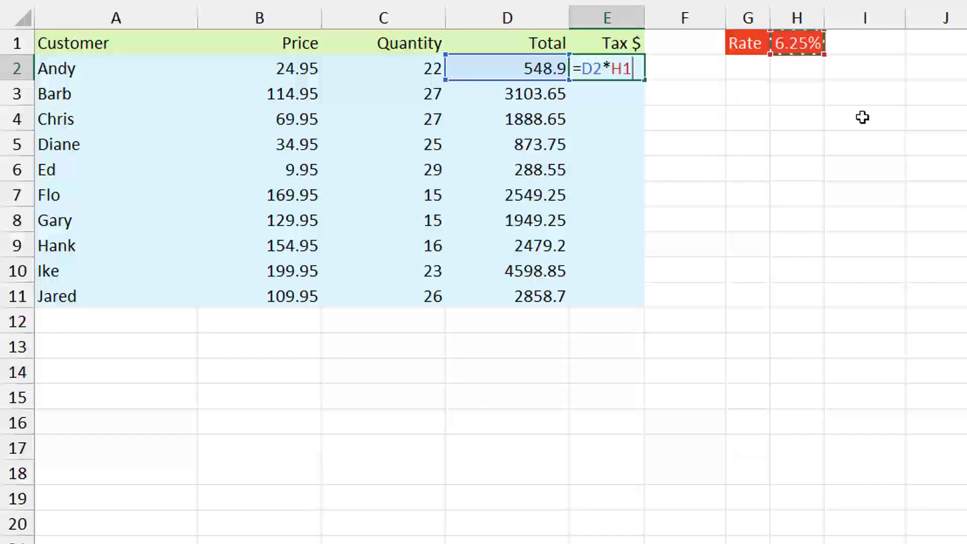
pyautogui.press('Return')
pyautogui.press('Up')
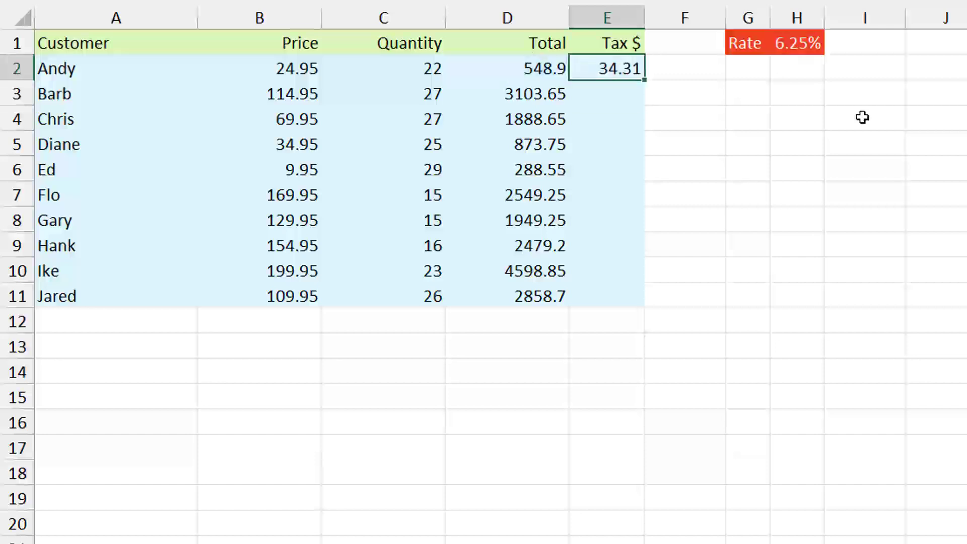
pyautogui.doubleClick(647, 79)
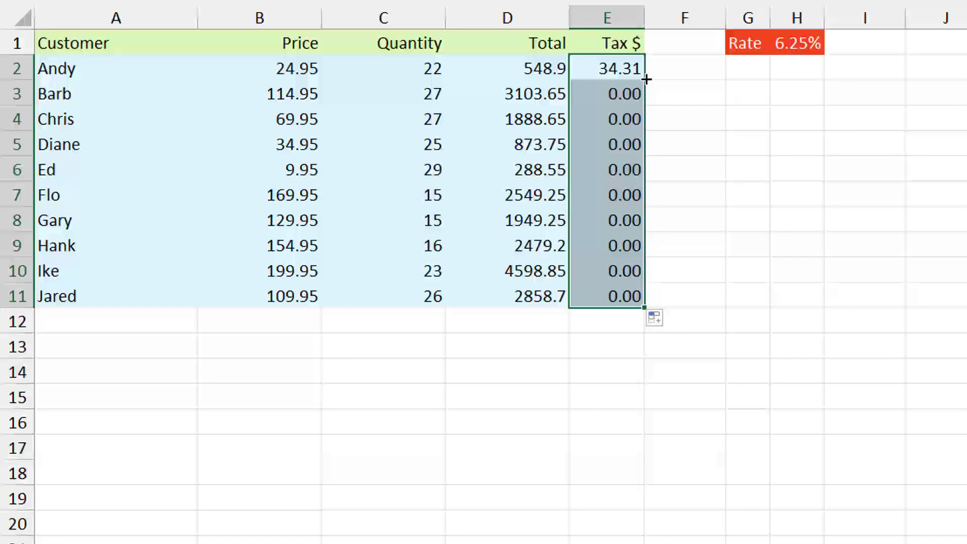
# Examine which cells the copied tax formula in E5 refers to, leaving it unedited
pyautogui.click(627, 141)
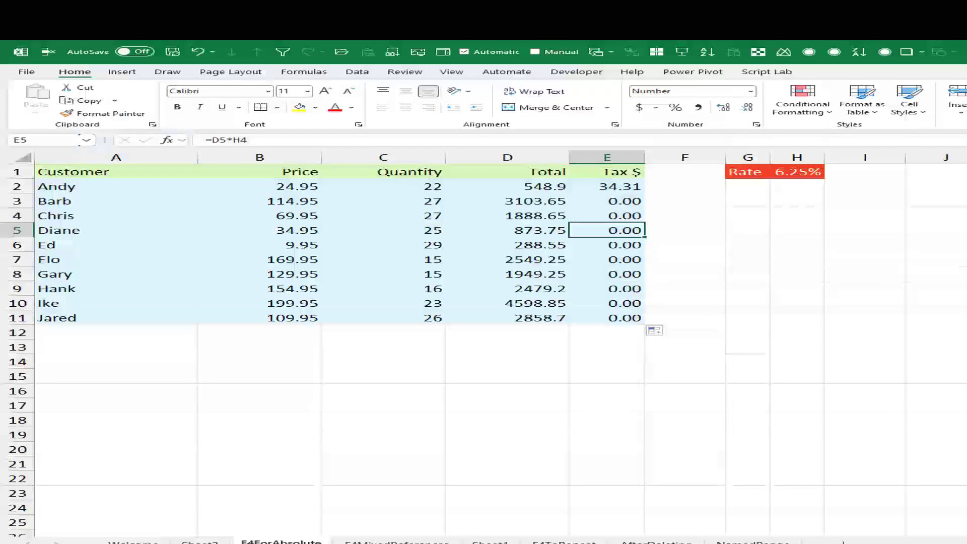
pyautogui.press('F2')
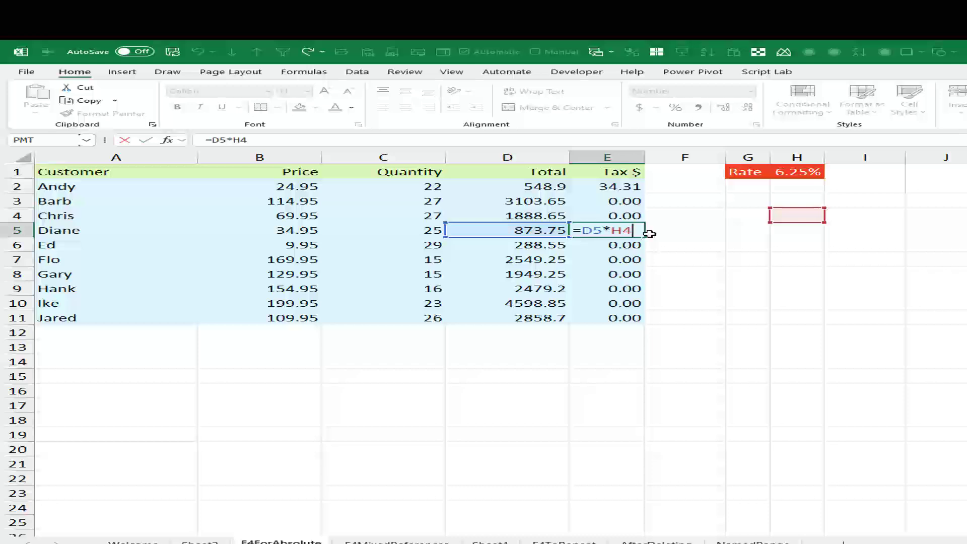
pyautogui.press('Escape')
# Clear the copied tax formulas from E3:E11
pyautogui.press('Up')
# Enter =D2*$H$1 in E2 with an absolute reference to the rate, and fill it down through E11
pyautogui.press('Up')
pyautogui.hotkey('ctrl', 'shift', 'Down')
pyautogui.press('Delete')
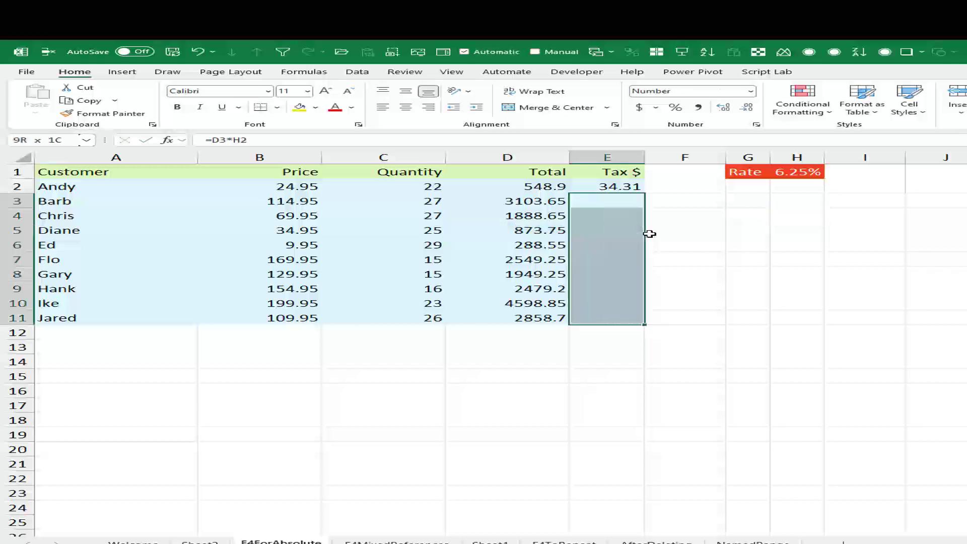
pyautogui.press('Up')
pyautogui.write('=')
pyautogui.press('Left')
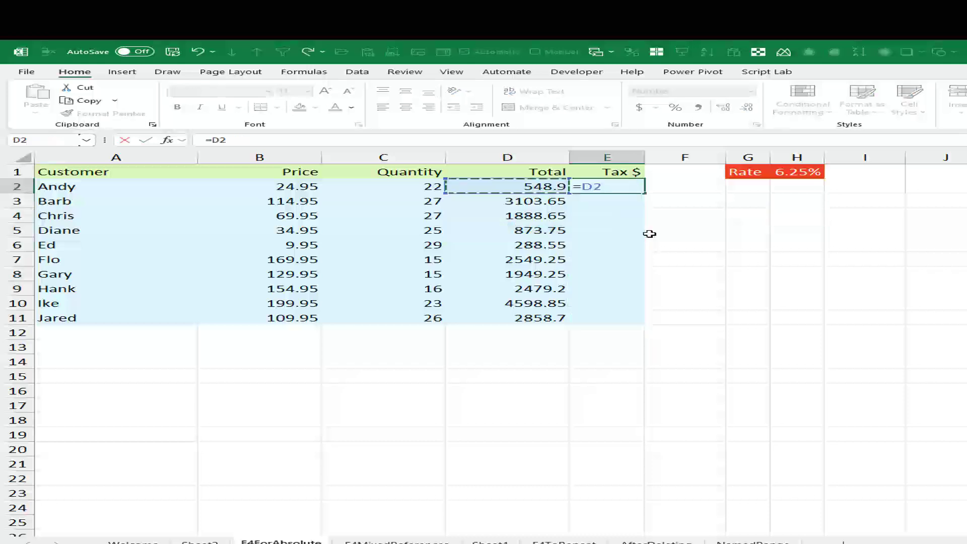
pyautogui.write('*')
pyautogui.press('Up')
pyautogui.press('Right')
pyautogui.press('Right')
pyautogui.press('Right')
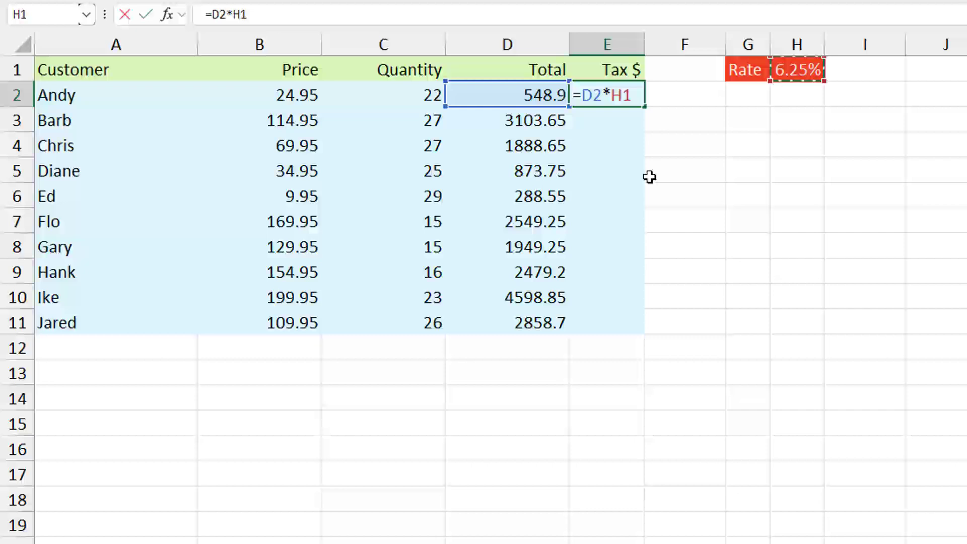
pyautogui.press('F4')
pyautogui.press('F4')
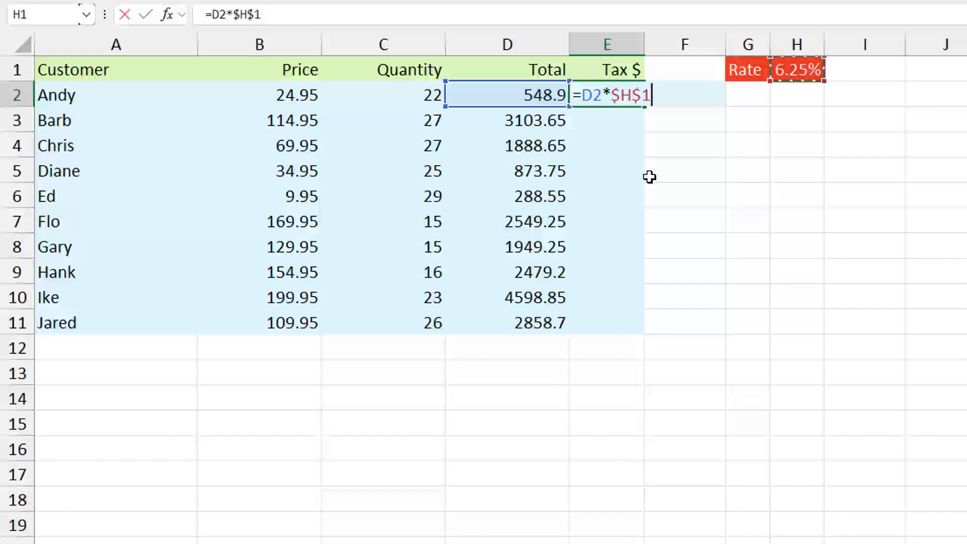
pyautogui.hotkey('ctrl', 'Return')
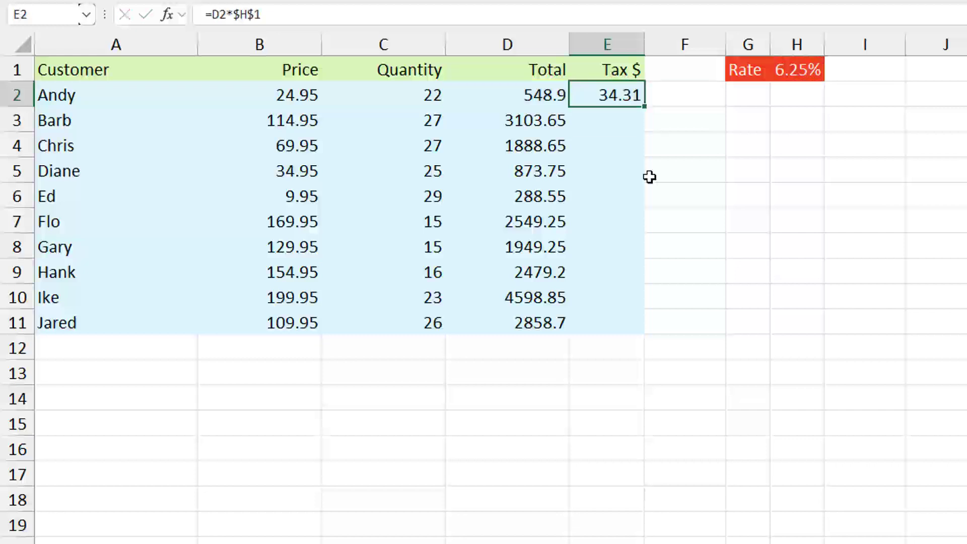
pyautogui.doubleClick(645, 109)
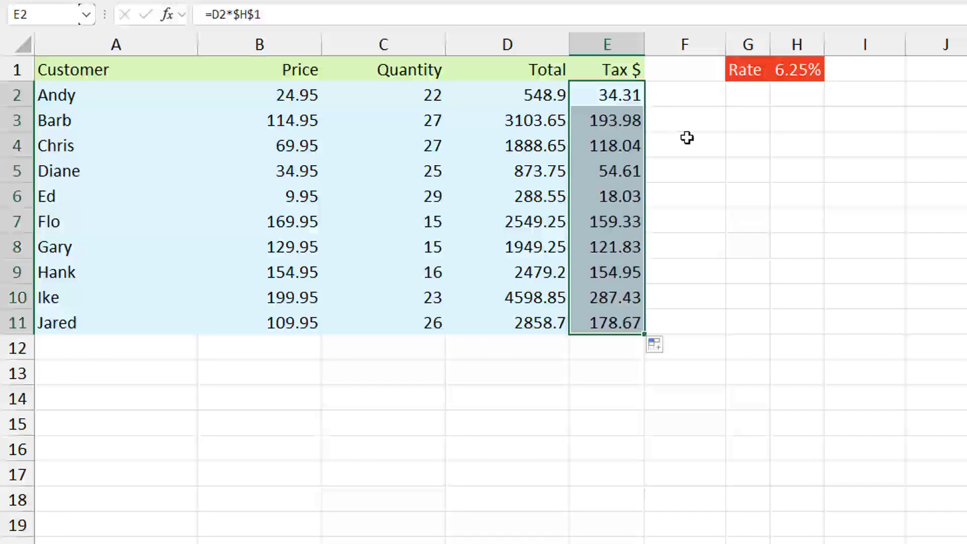
# Examine the cell references of the copied tax formula in E8, leaving it unedited
pyautogui.click(637, 240)
pyautogui.press('F2')
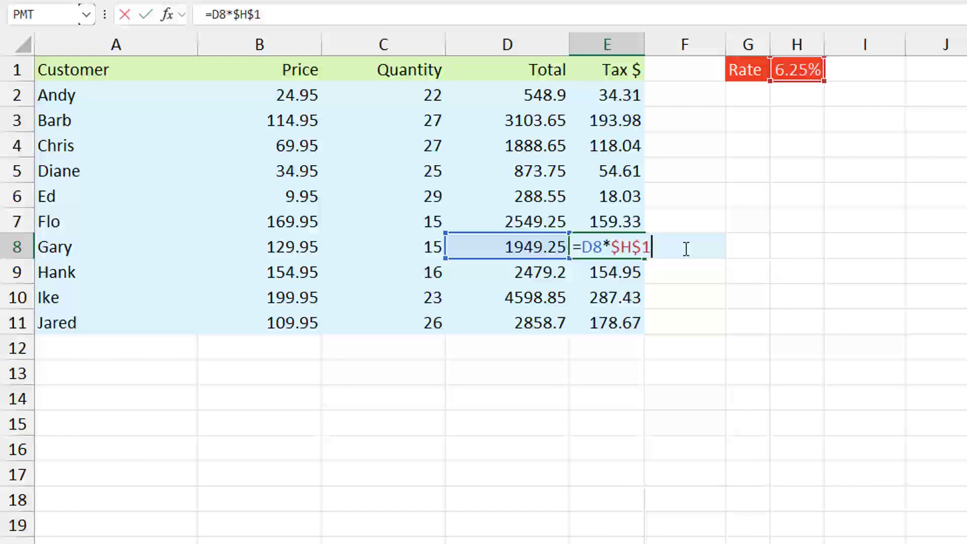
pyautogui.hotkey('ctrl', 'Return')
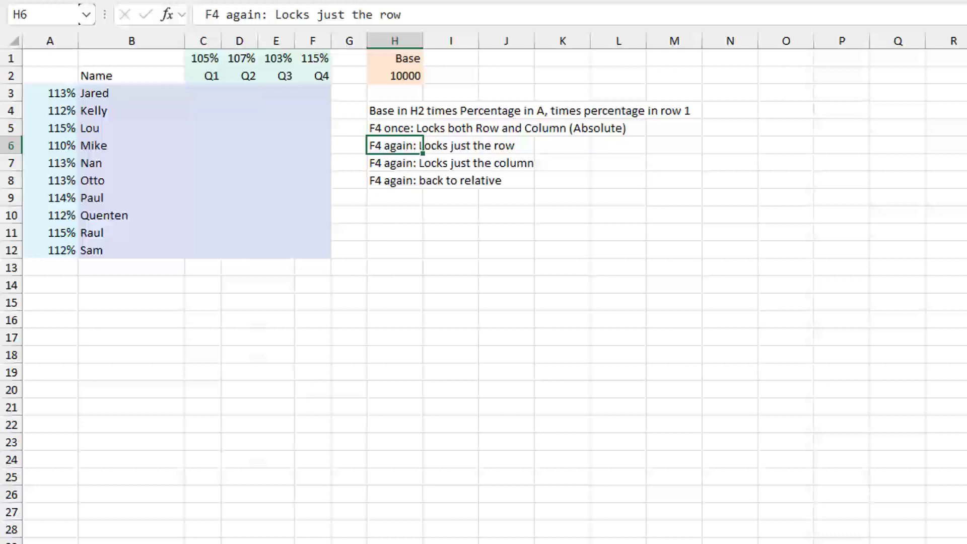
# Start a formula in C3 with =$H$2*C$1, locking the base completely and only the row of the quarter percentage
pyautogui.click(203, 96)
pyautogui.write('=')
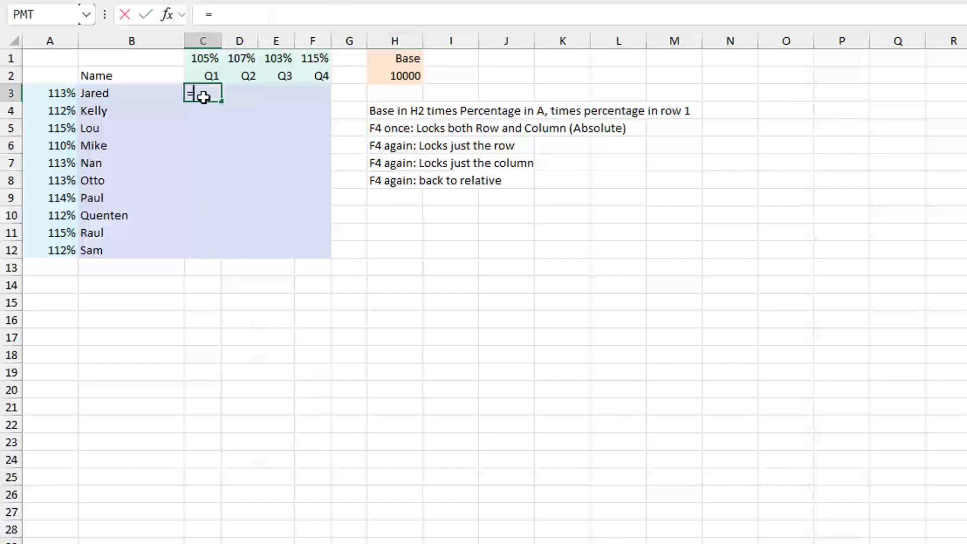
pyautogui.click(387, 72)
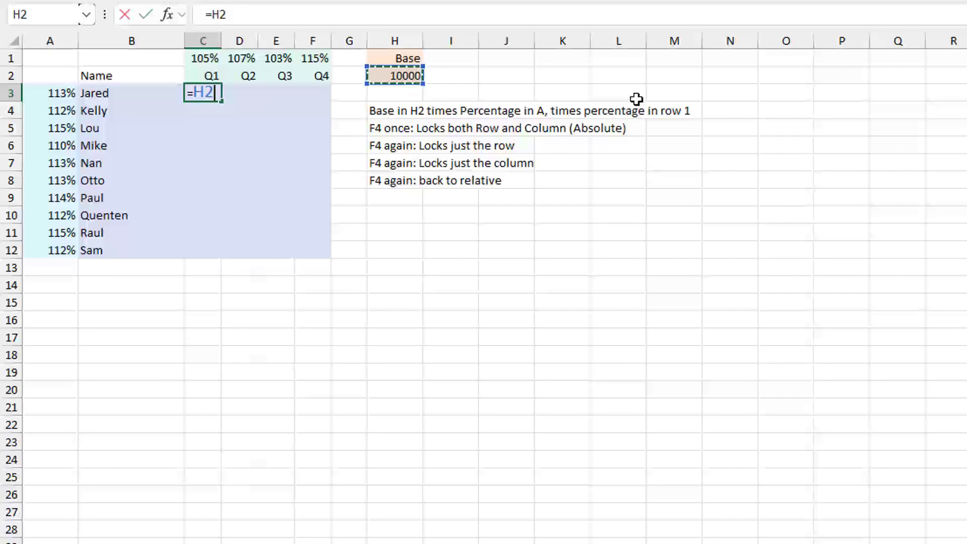
pyautogui.press('F4')
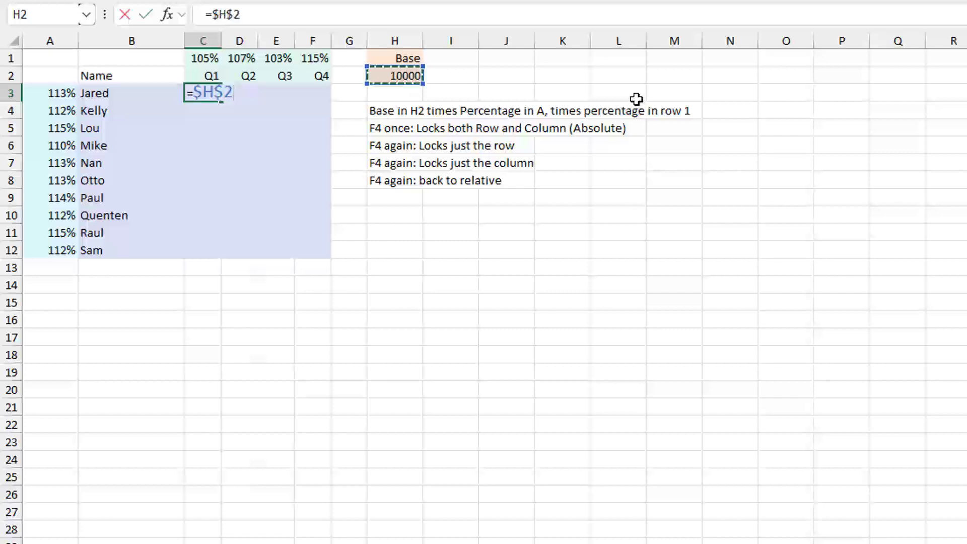
pyautogui.write('*')
pyautogui.press('Up')
pyautogui.press('Up')
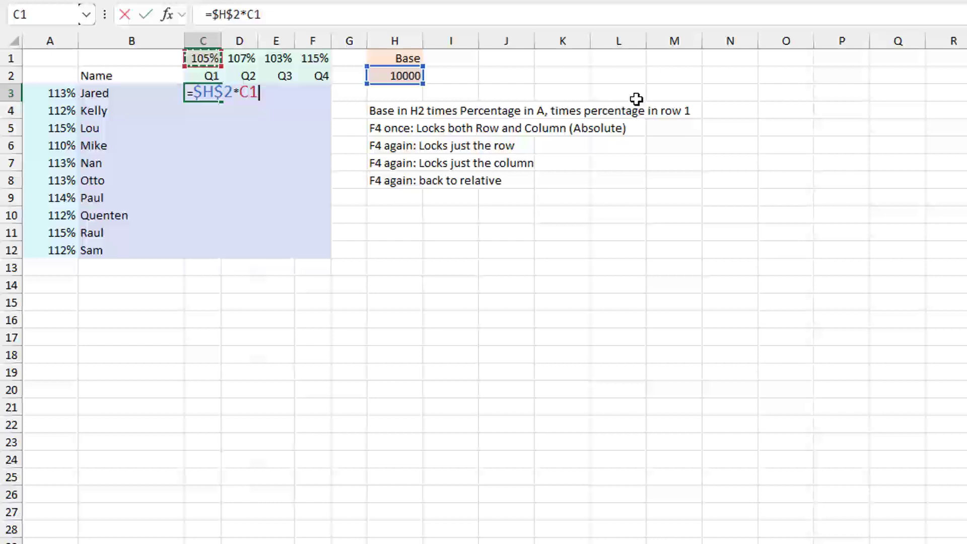
pyautogui.press('F4')
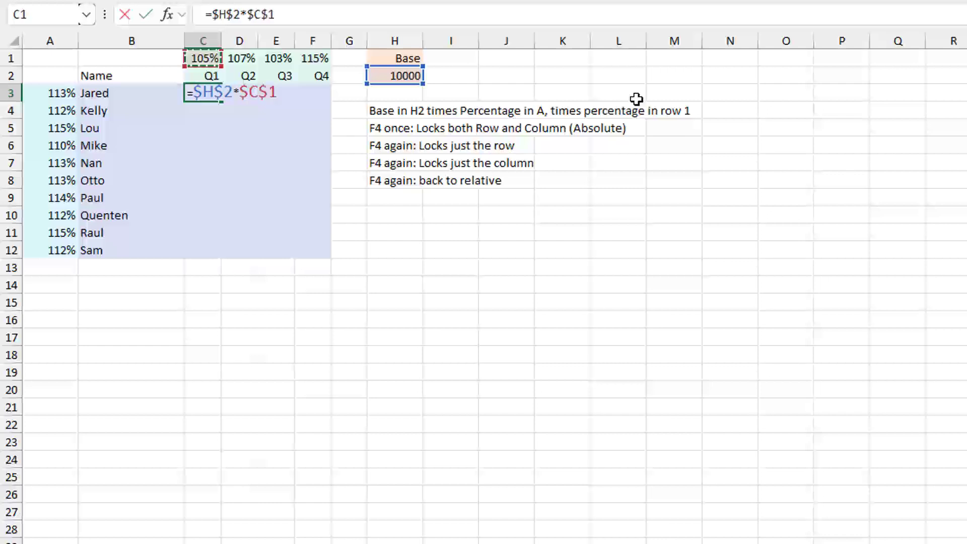
pyautogui.press('F4')
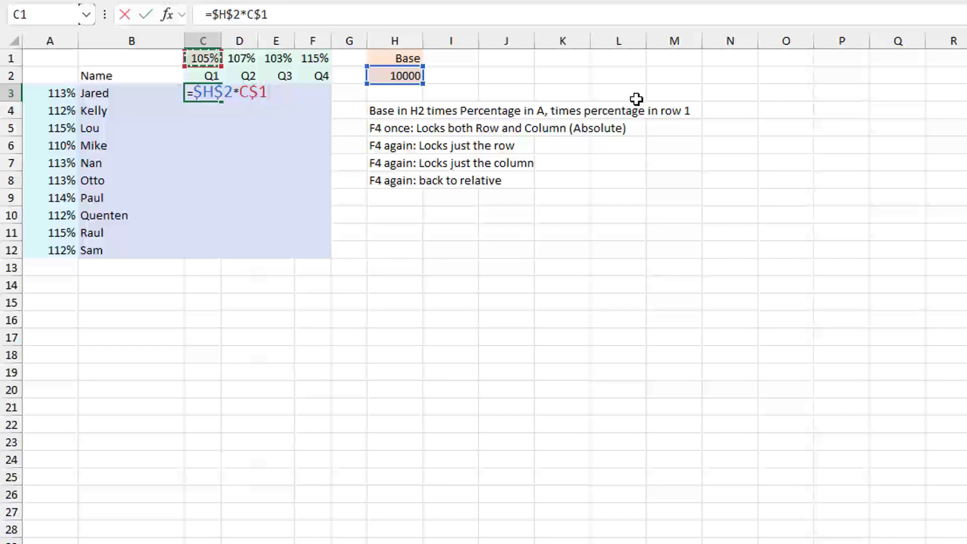
# Complete the C3 formula by multiplying by $A3, with only the column locked, and enter it
pyautogui.write('*')
pyautogui.press('Left')
pyautogui.press('Left')
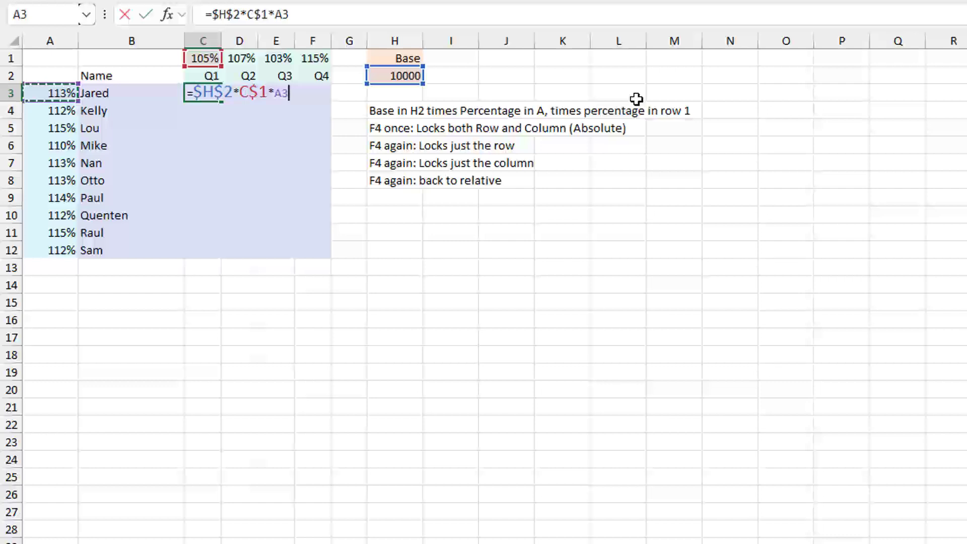
pyautogui.press('F4')
pyautogui.press('F4')
pyautogui.press('F4')
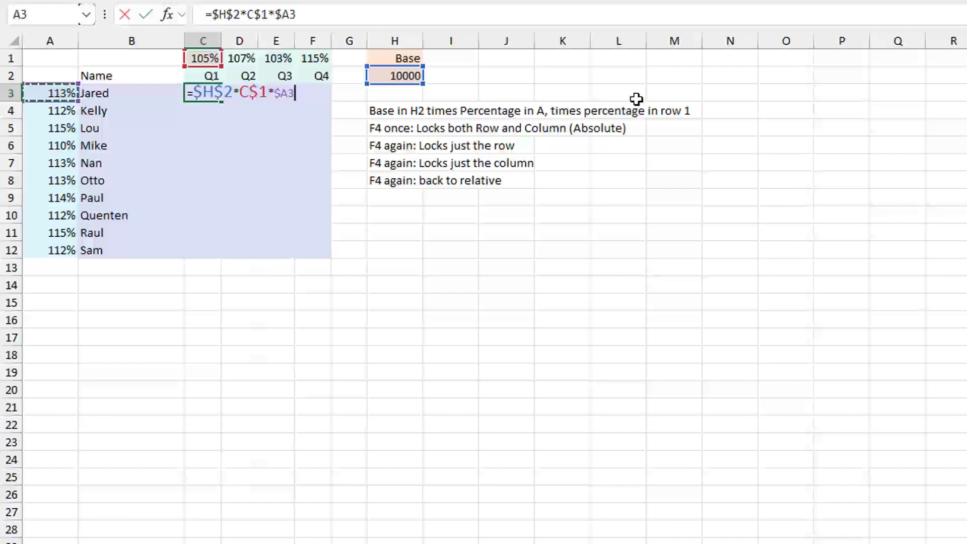
pyautogui.press('Return')
pyautogui.press('Up')
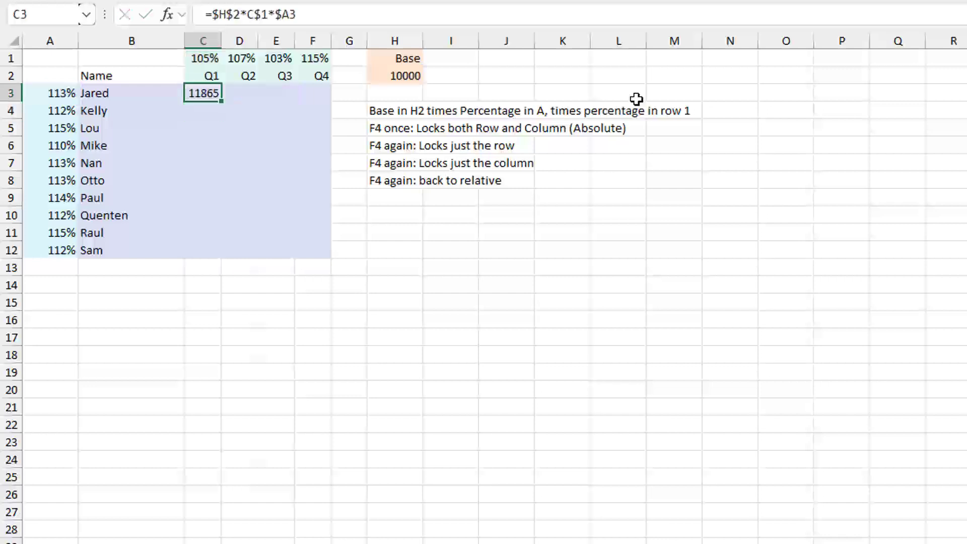
# Copy the C3 formula across to F3 and fill the row down through row 12
pyautogui.hotkey('ctrl', 'c')
pyautogui.hotkey('shift', 'Right')
pyautogui.hotkey('shift', 'Right')
pyautogui.hotkey('shift', 'Right')
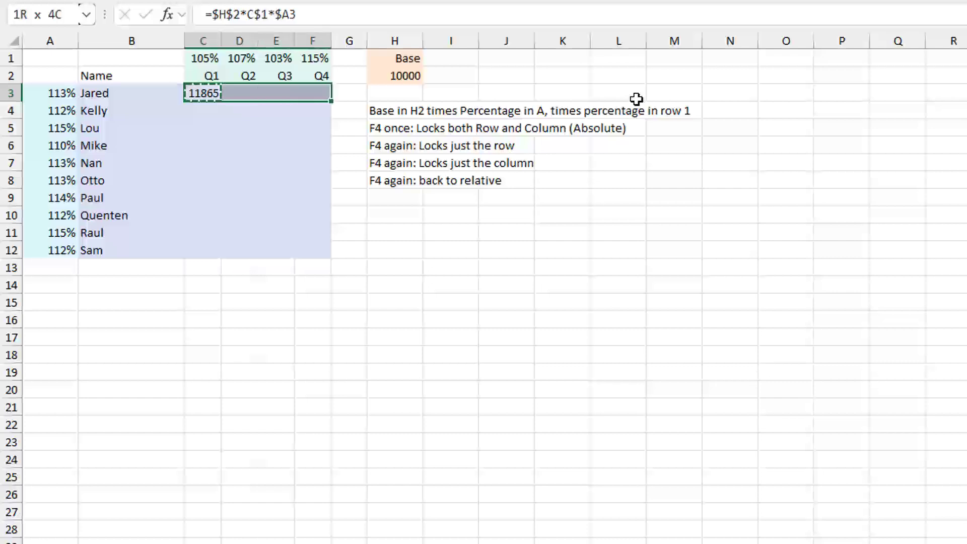
pyautogui.hotkey('ctrl', 'v')
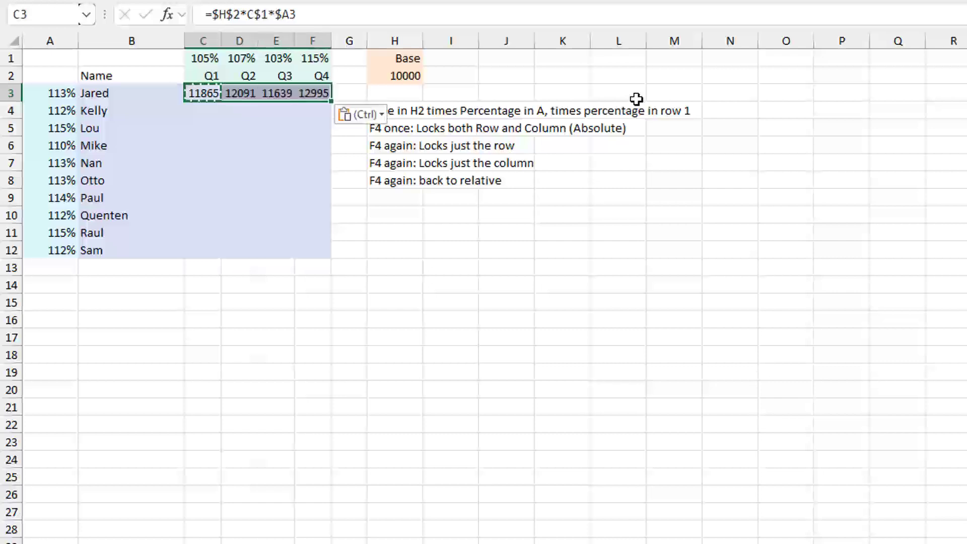
pyautogui.doubleClick(331, 102)
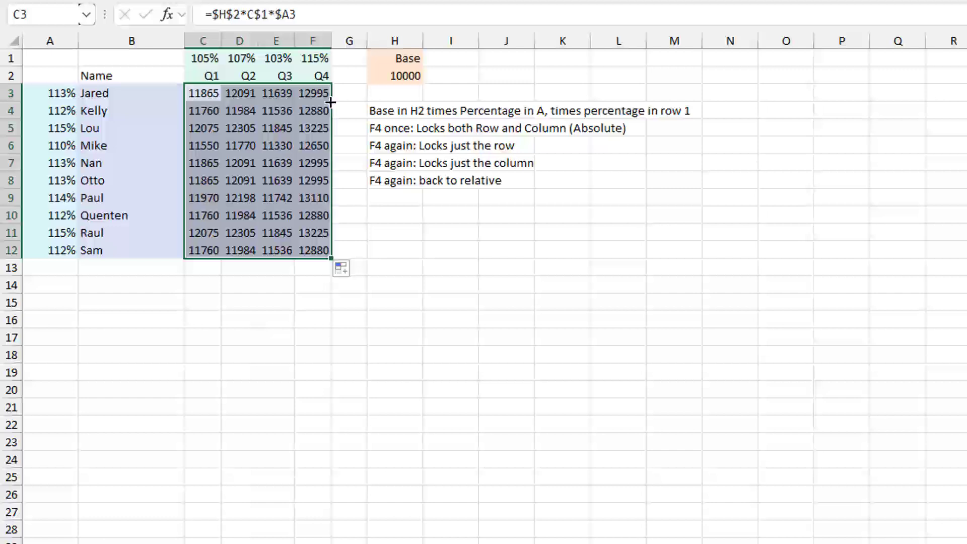
# Examine the mixed references of the copied formula in E9, leaving it unedited
pyautogui.click(271, 198)
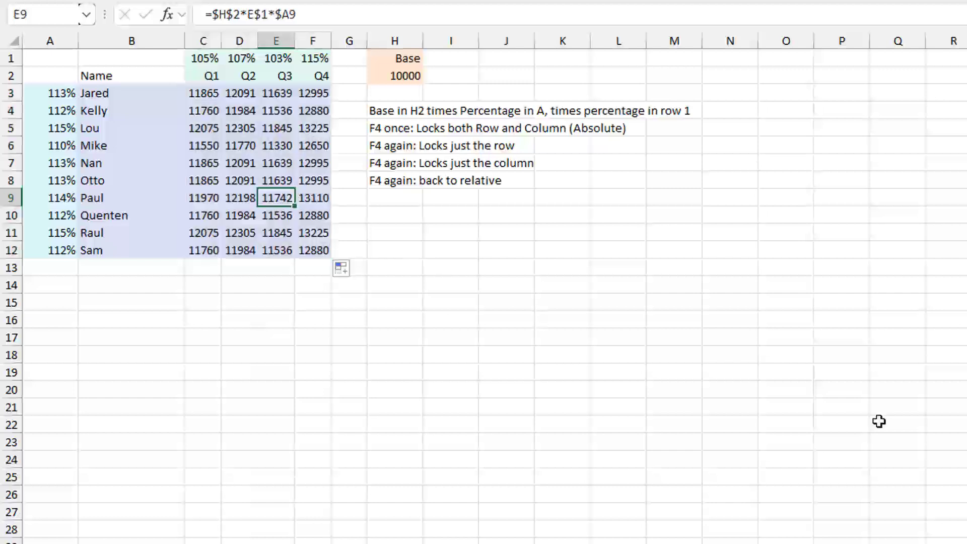
pyautogui.press('F2')
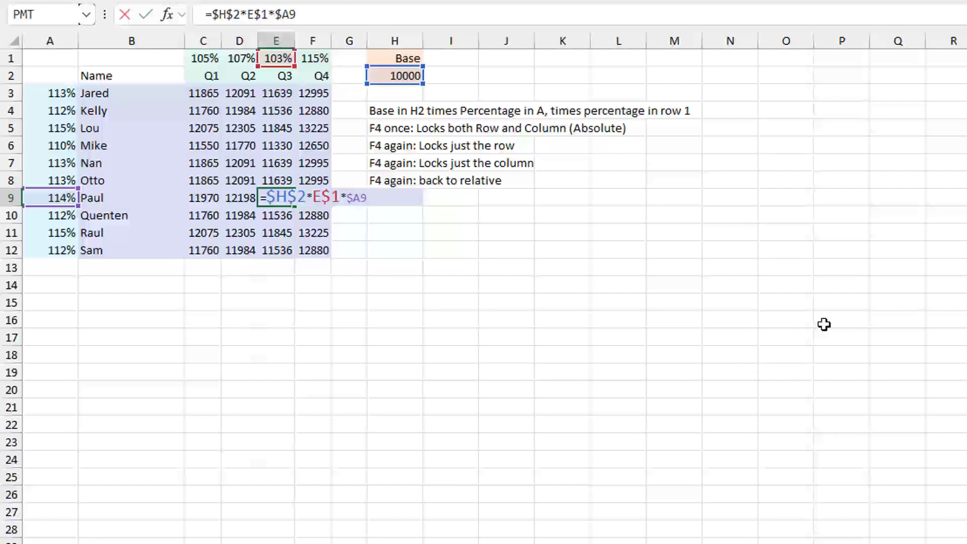
pyautogui.press('Return')
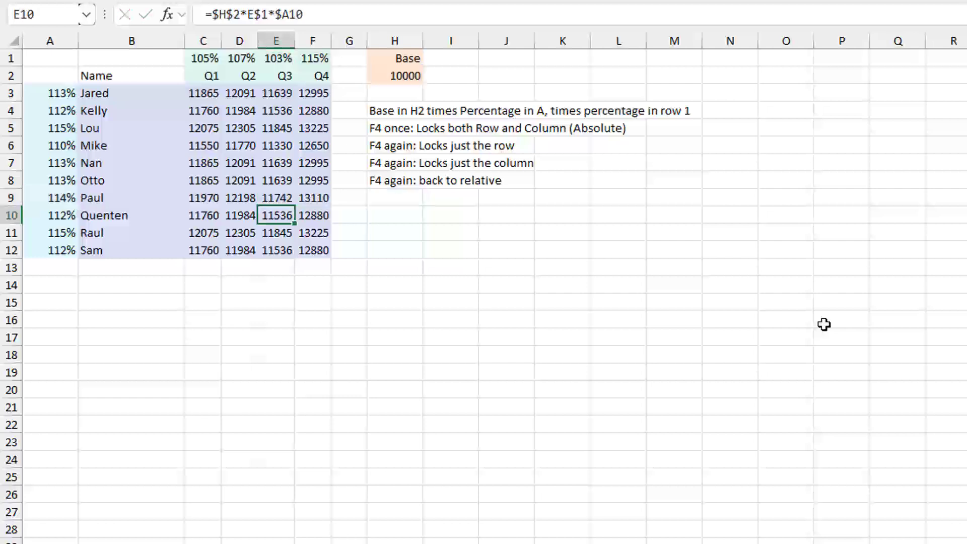
# Cycle the last reference in the C3 formula through all four reference types, back to $A3, and re-enter it
pyautogui.press('Up')
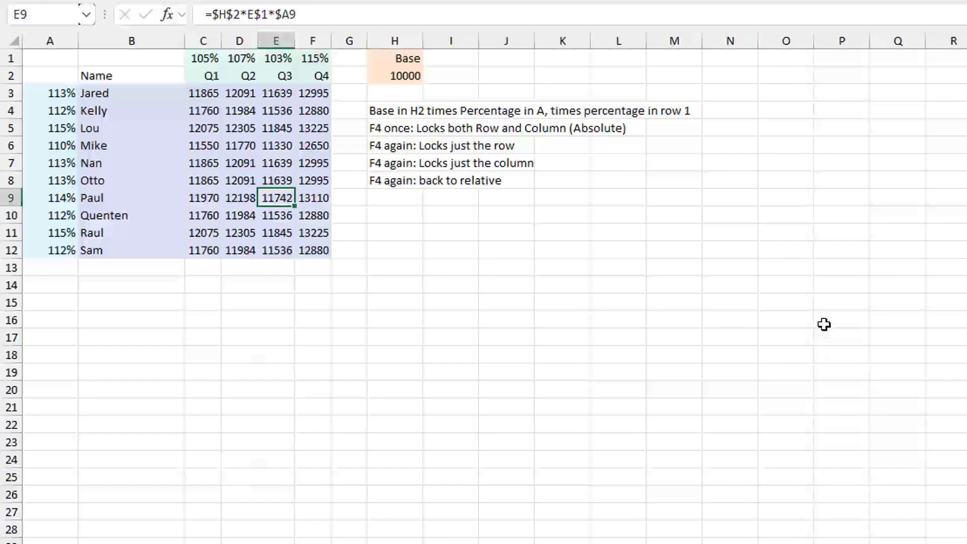
pyautogui.press('Up')
pyautogui.press('Up')
pyautogui.press('Up')
pyautogui.press('Up')
pyautogui.press('Up')
pyautogui.press('Left')
pyautogui.press('Up')
pyautogui.press('Left')
pyautogui.press('F2')
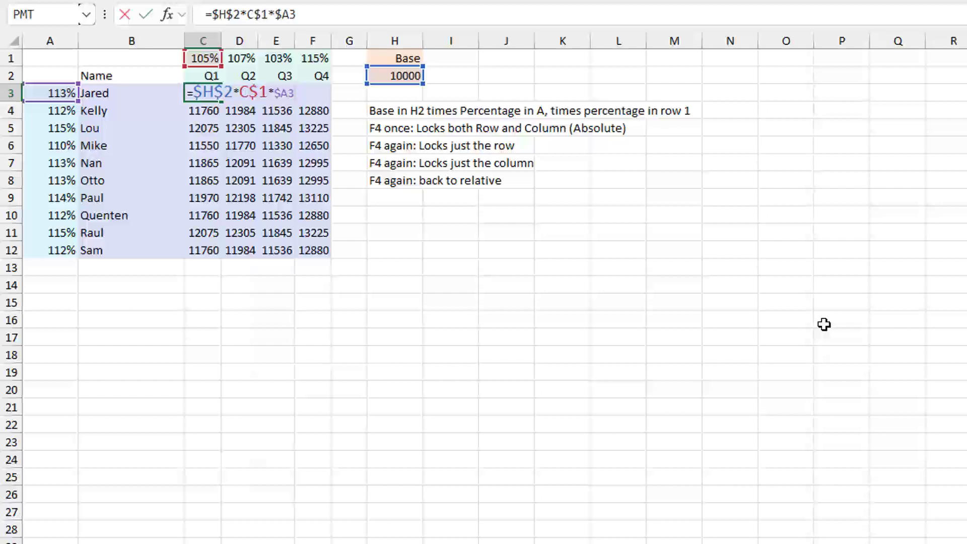
pyautogui.press('F4')
pyautogui.press('F4')
pyautogui.press('F4')
pyautogui.press('F4')
pyautogui.hotkey('ctrl', 'Return')
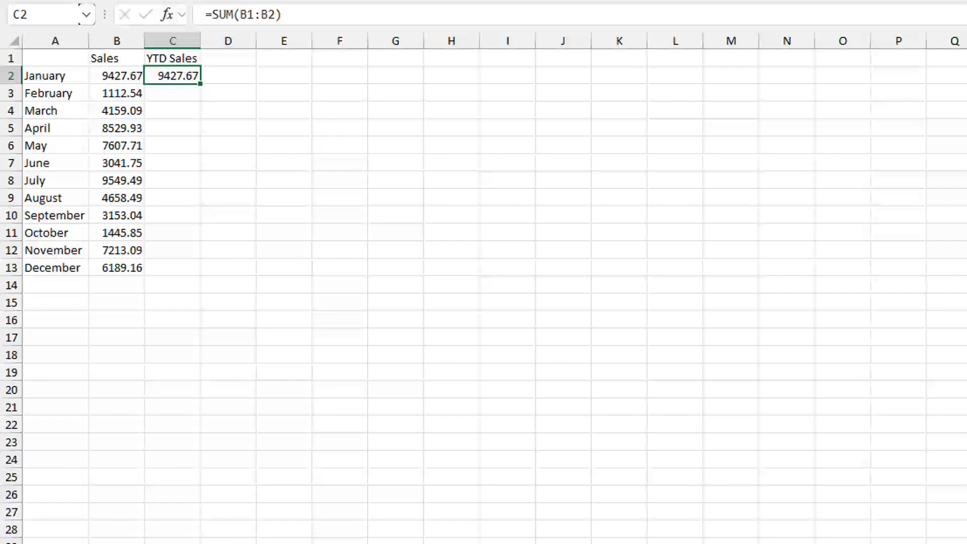
# Make the start of the range in the C2 YTD formula absolute, giving =SUM($B$1:B2)
pyautogui.press('F2')
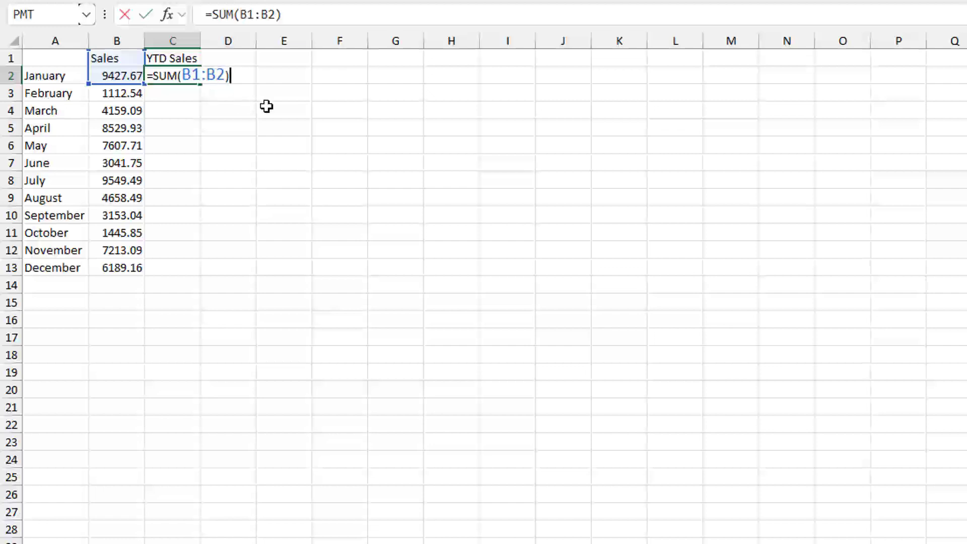
pyautogui.click(194, 75)
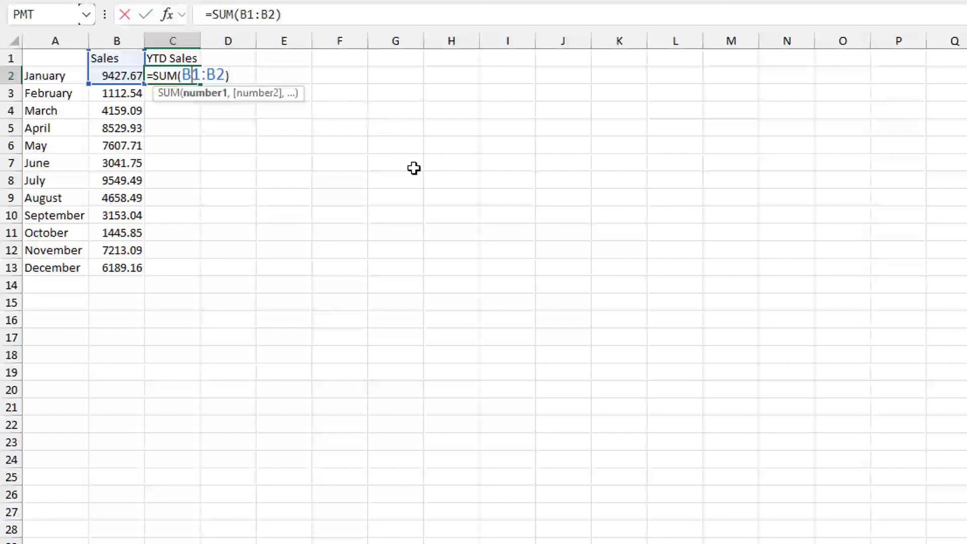
pyautogui.press('F4')
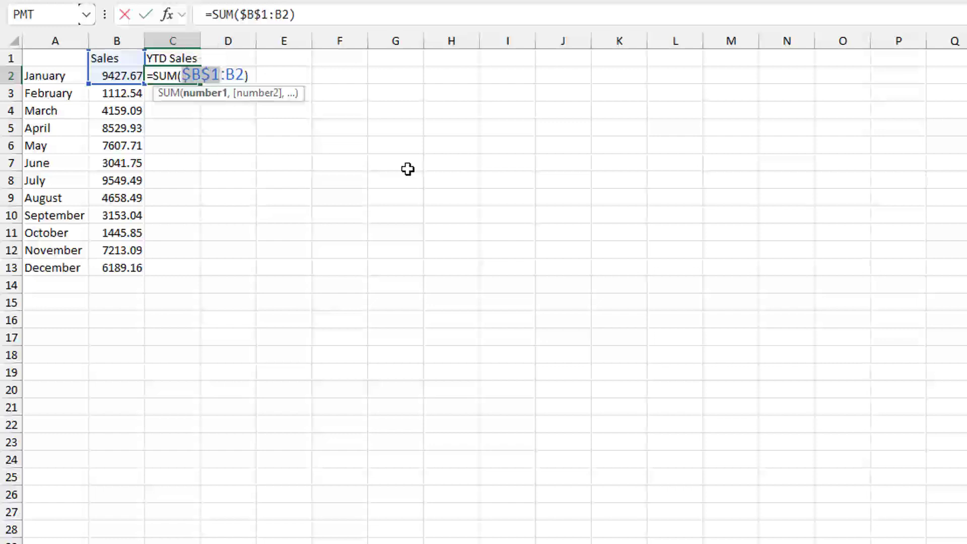
pyautogui.hotkey('ctrl', 'Return')
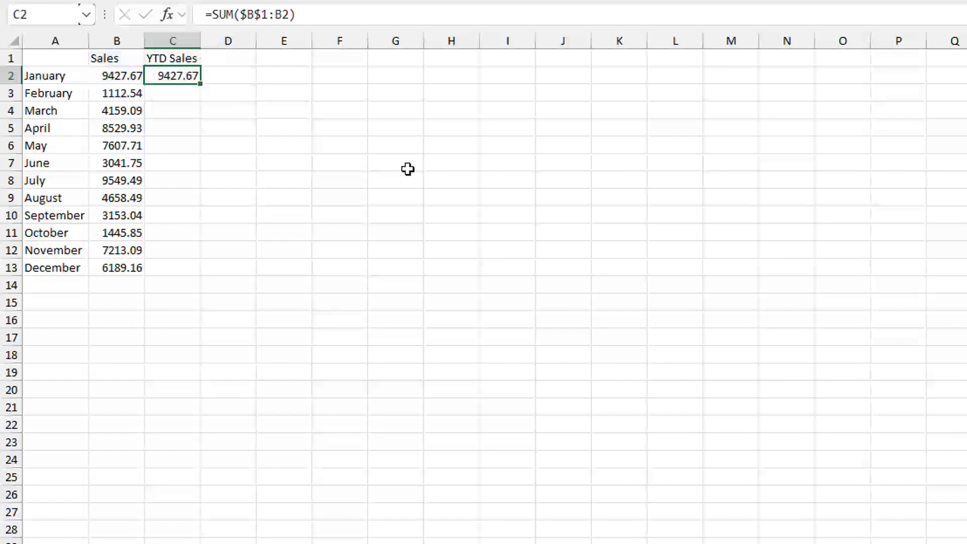
# Fill the C2 YTD formula down through C13 and examine the expanding range in the copied formula in C9
pyautogui.doubleClick(200, 84)
pyautogui.click(177, 198)
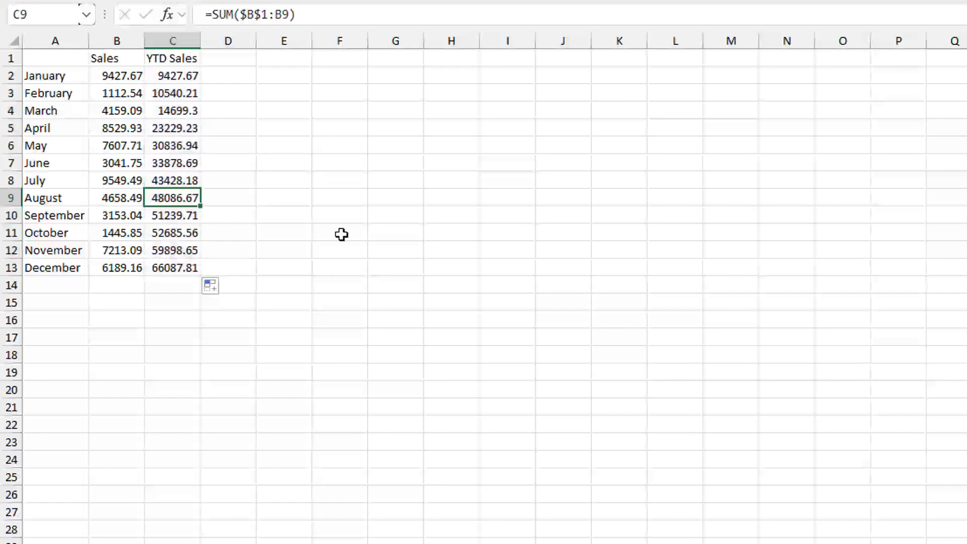
pyautogui.press('F2')
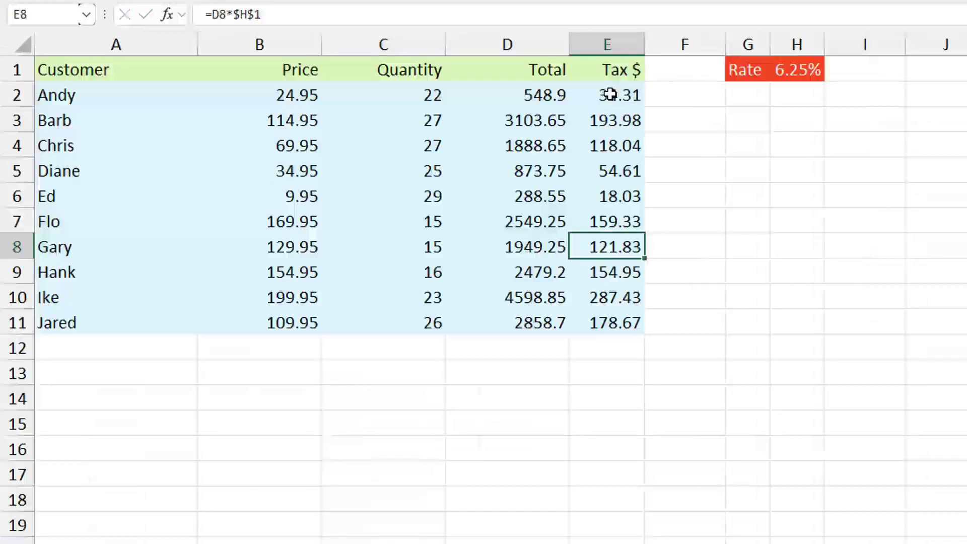
# Compare the absolute rate reference in the E2 tax formula with the mixed references in the C3 quarterly formula, then reopen the E2 formula
pyautogui.click(611, 94)
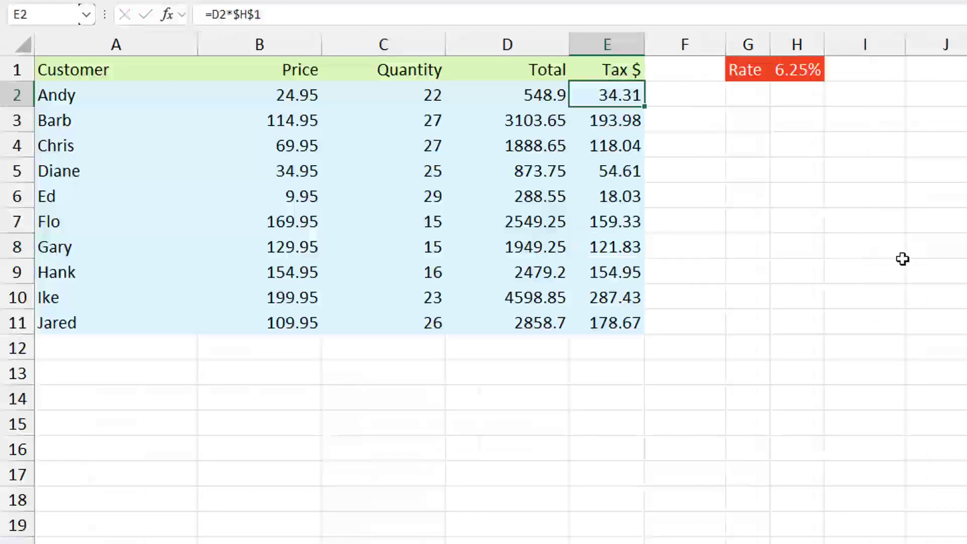
pyautogui.press('F2')
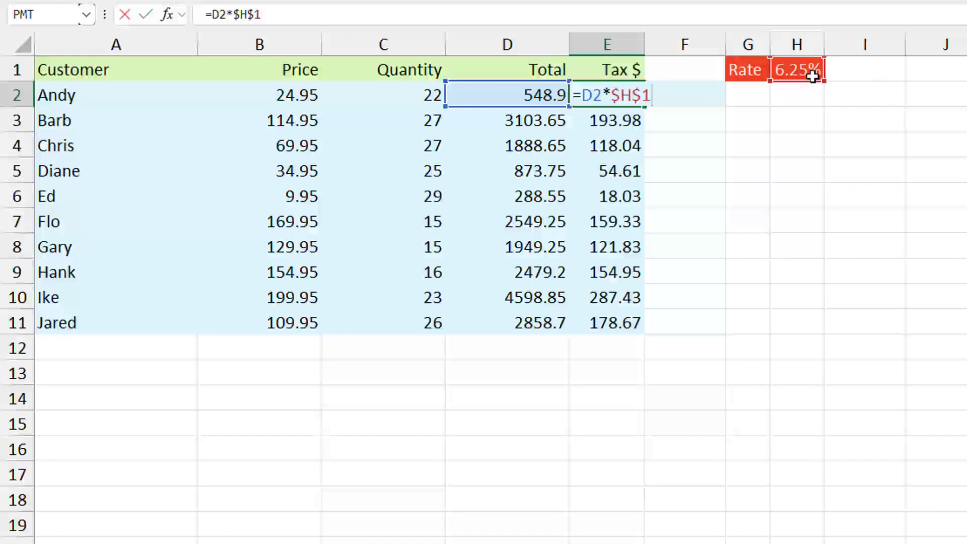
pyautogui.press('Escape')
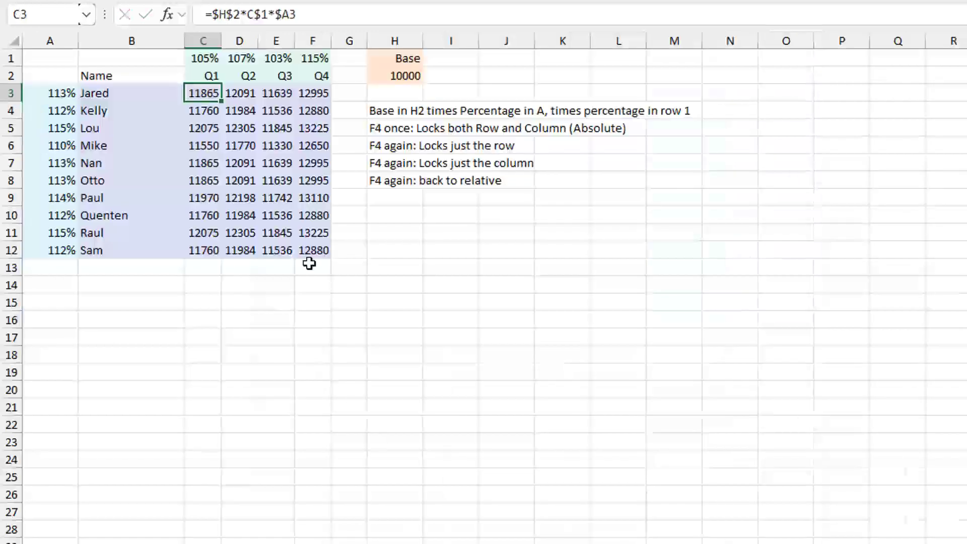
pyautogui.press('F2')
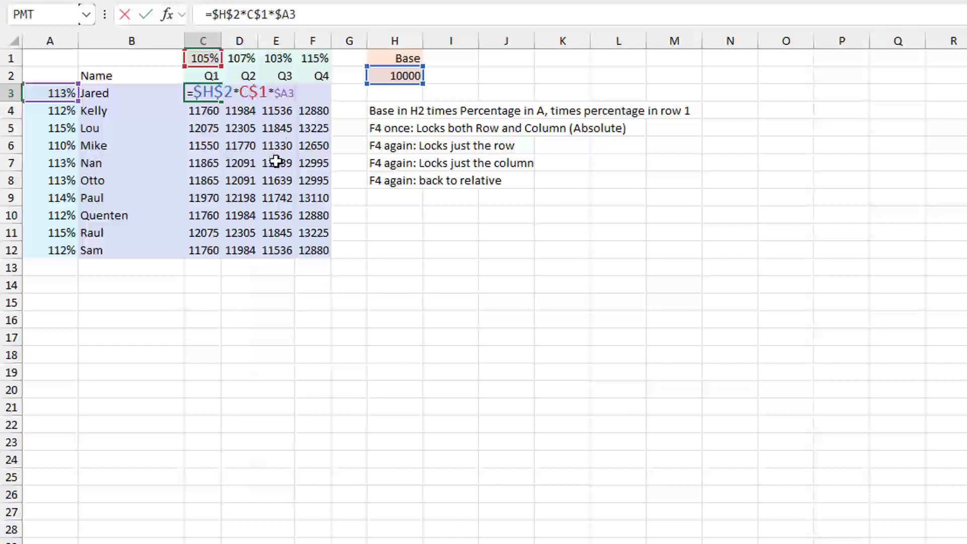
pyautogui.hotkey('ctrl', 'Return')
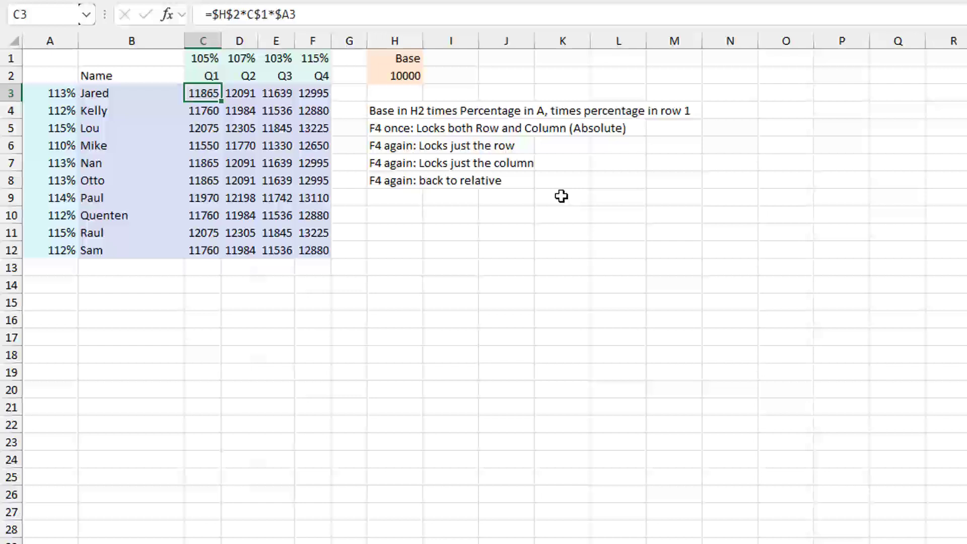
pyautogui.hotkey('ctrl', 'pagedown')
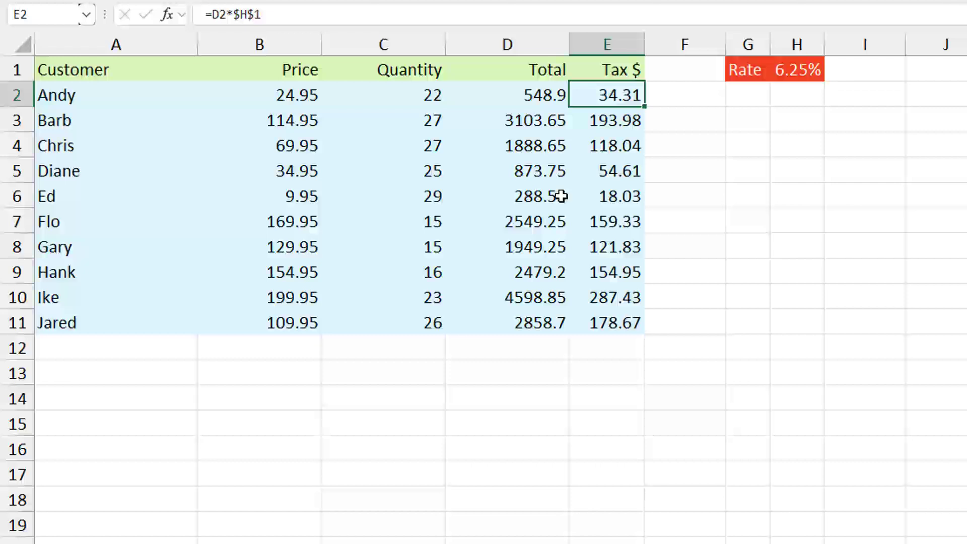
pyautogui.press('F2')
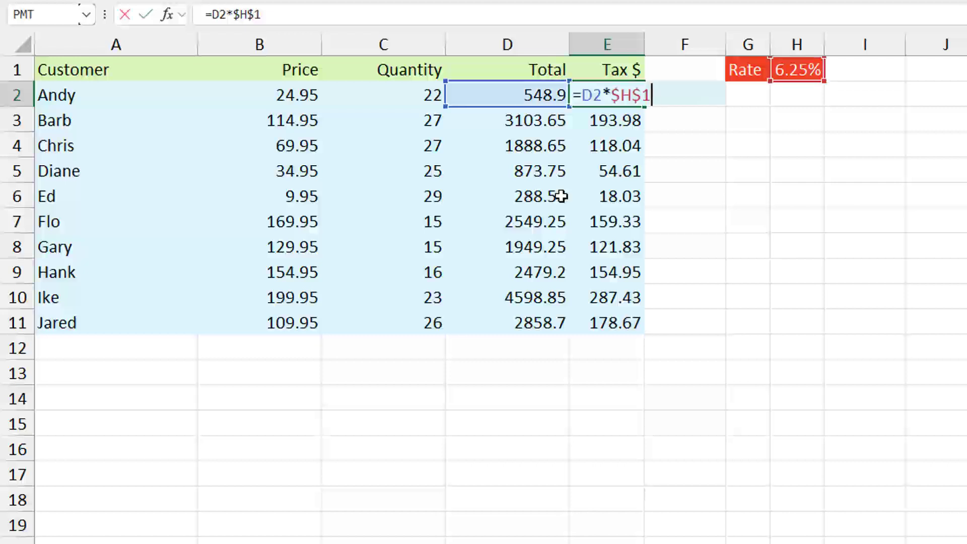